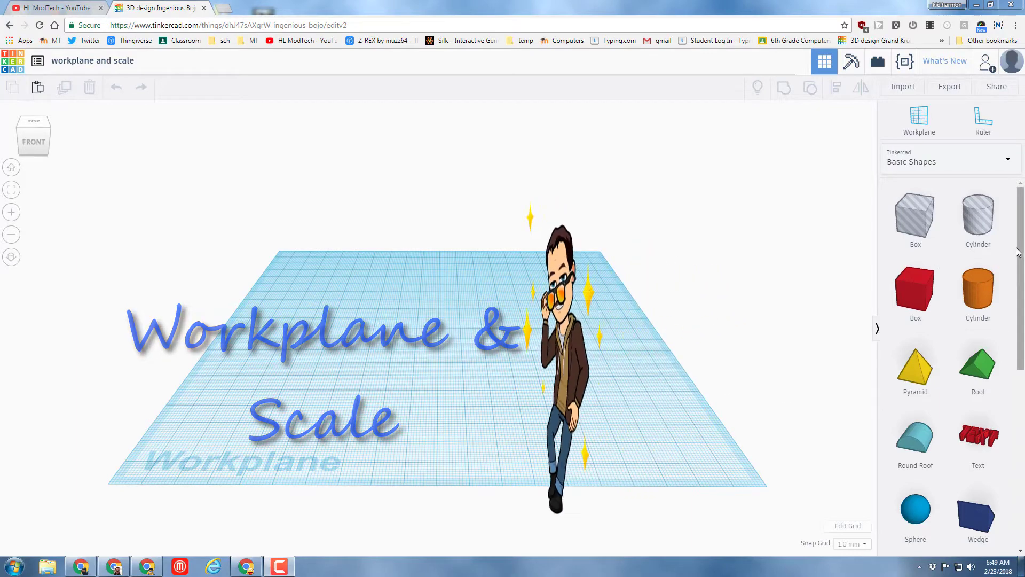
Step: Drag a red Icosahedron from Basic Shapes onto the workplane
{"action": "left_click_drag", "start_coordinate": [1023, 258], "coordinate": [1023, 360]}
{"action": "scroll", "coordinate": [1022, 358], "scroll_direction": "up", "scroll_amount": 4}
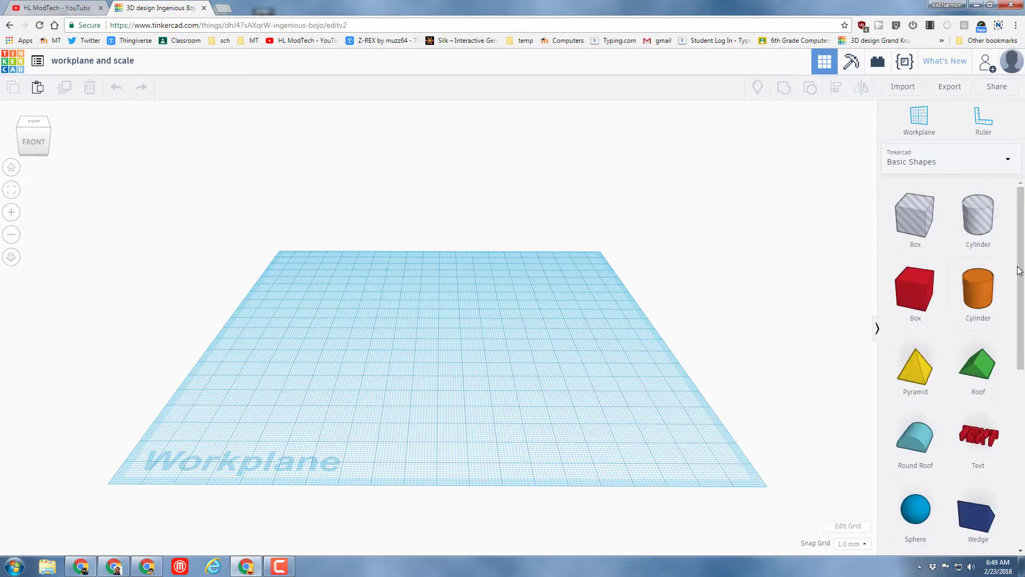
{"action": "left_click_drag", "start_coordinate": [1021, 270], "coordinate": [982, 470]}
{"action": "left_click_drag", "start_coordinate": [919, 523], "coordinate": [405, 332]}
{"action": "left_click", "coordinate": [406, 332]}
Step: Scale the icosahedron up uniformly into a large body and orbit around it
{"action": "left_click", "coordinate": [399, 313]}
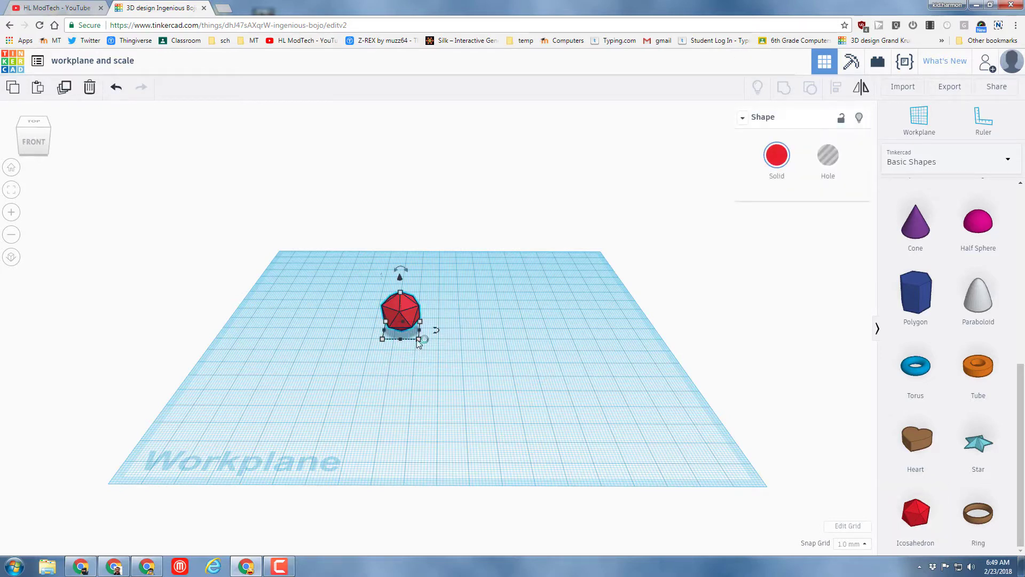
{"action": "mouse_move", "coordinate": [419, 340]}
{"action": "left_click_drag", "start_coordinate": [420, 325], "coordinate": [532, 293], "text": "shift"}
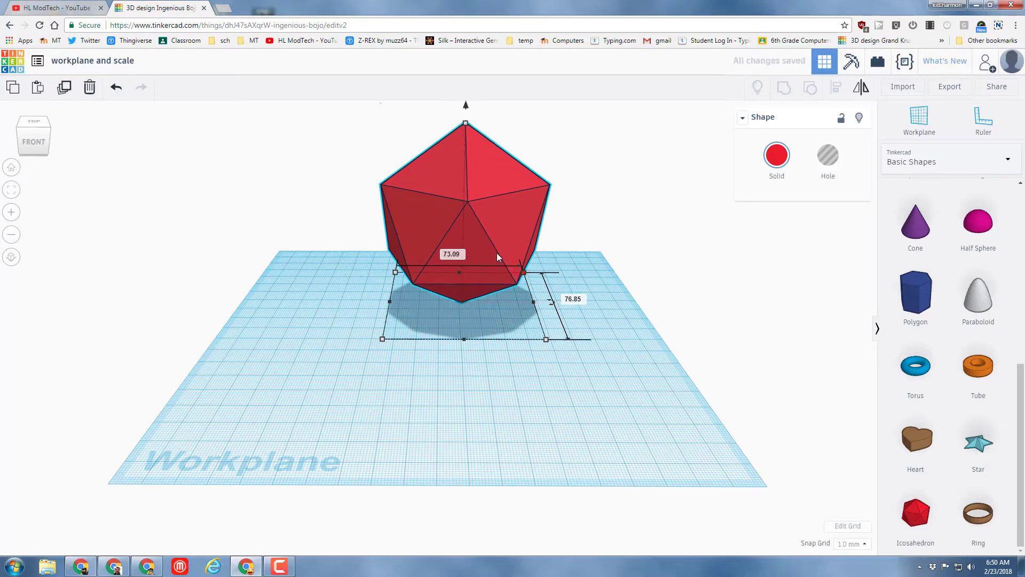
{"action": "right_click_drag", "start_coordinate": [483, 286], "coordinate": [385, 320]}
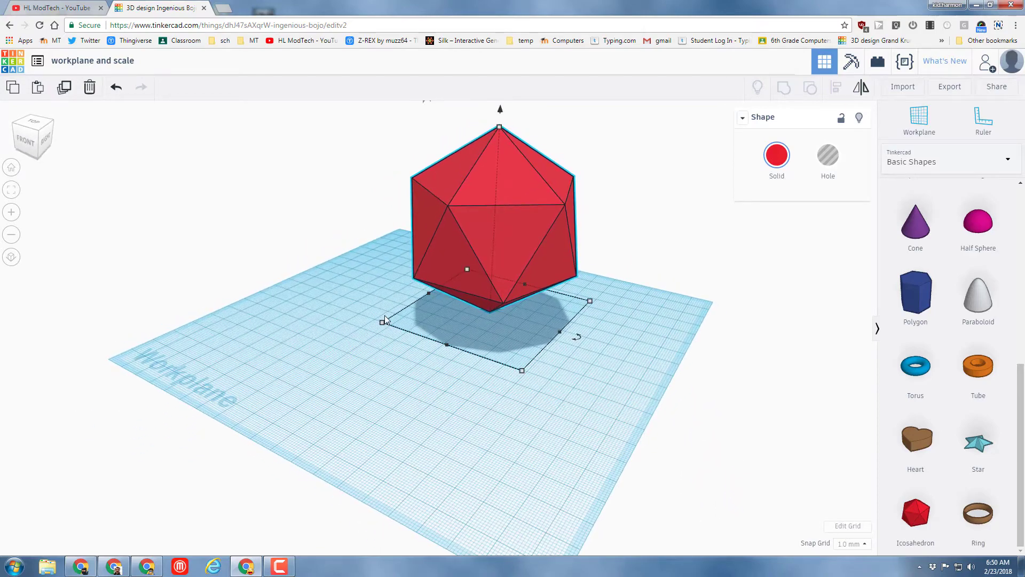
{"action": "right_click_drag", "start_coordinate": [311, 288], "coordinate": [476, 311]}
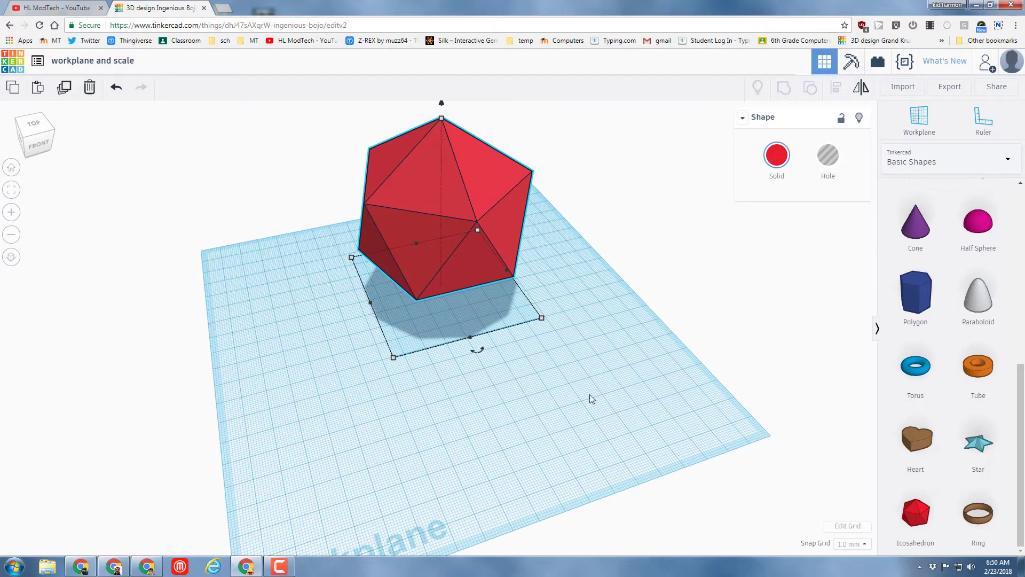
{"action": "right_click_drag", "start_coordinate": [590, 394], "coordinate": [581, 329]}
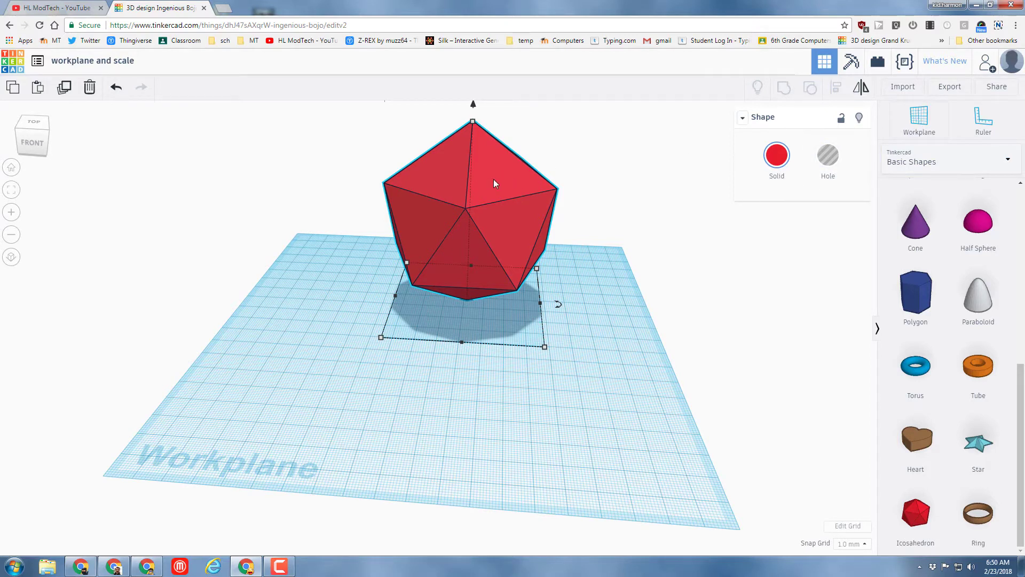
Step: Set a workplane on the icosahedron's top face and add a purple cone shrunk to 15 × 15 mm
{"action": "left_click", "coordinate": [919, 120]}
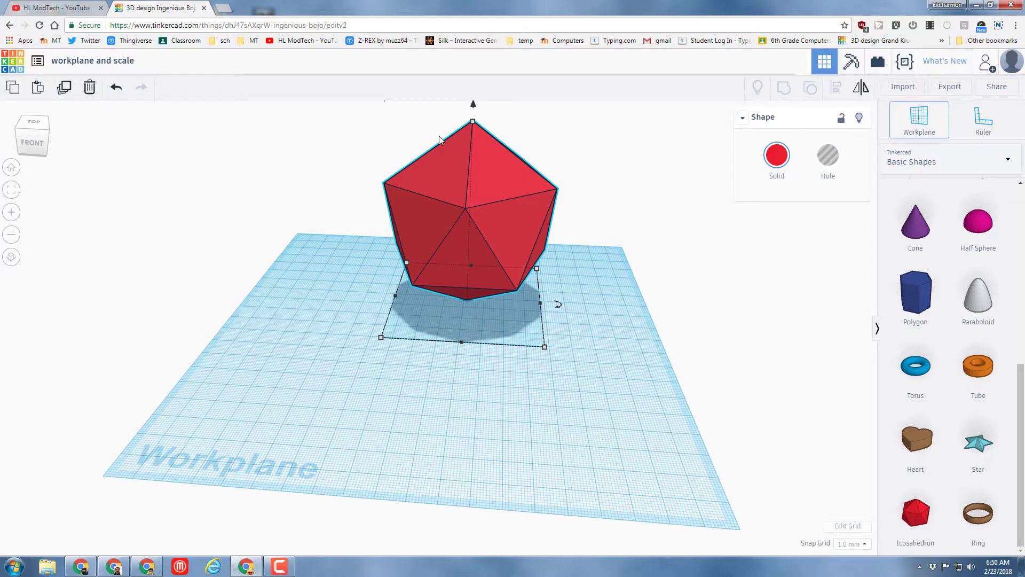
{"action": "left_click", "coordinate": [494, 181]}
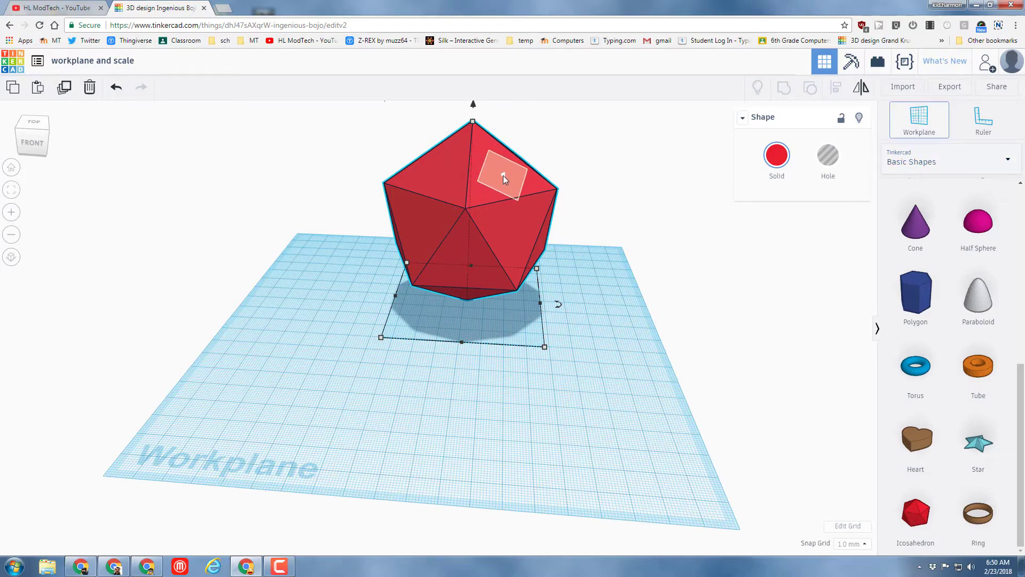
{"action": "left_click", "coordinate": [503, 176]}
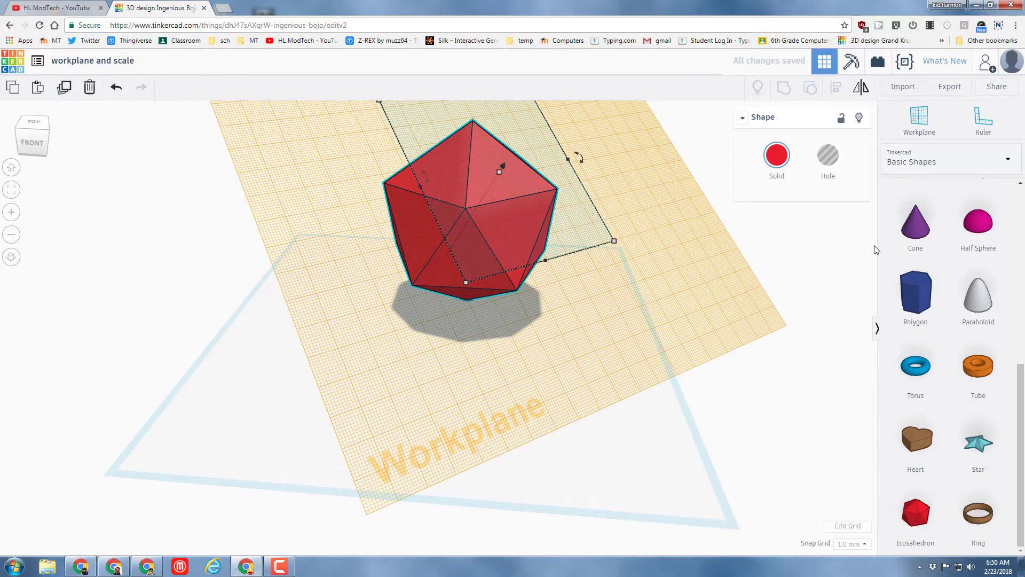
{"action": "left_click_drag", "start_coordinate": [910, 235], "coordinate": [496, 181]}
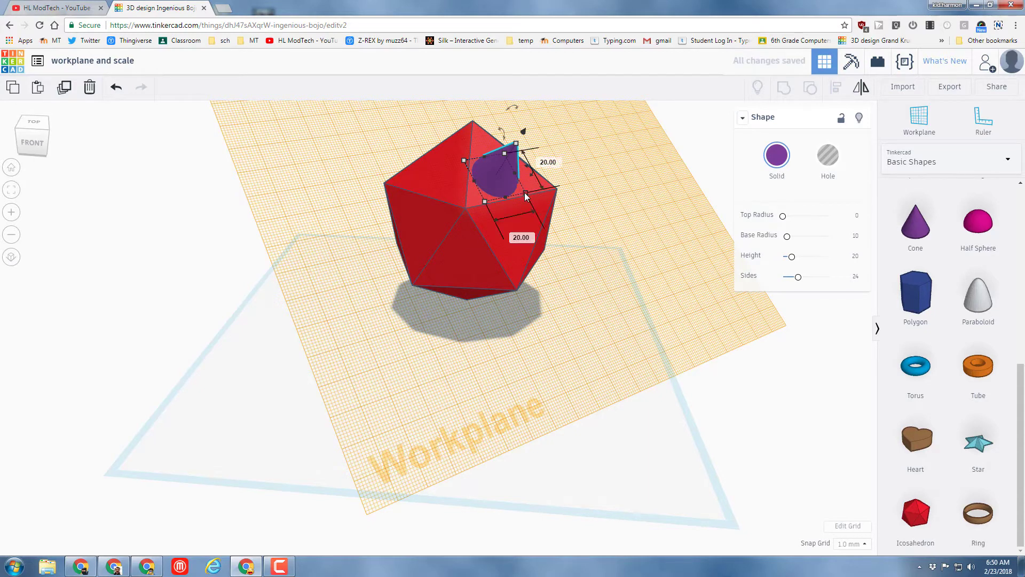
{"action": "left_click_drag", "start_coordinate": [525, 192], "coordinate": [499, 178]}
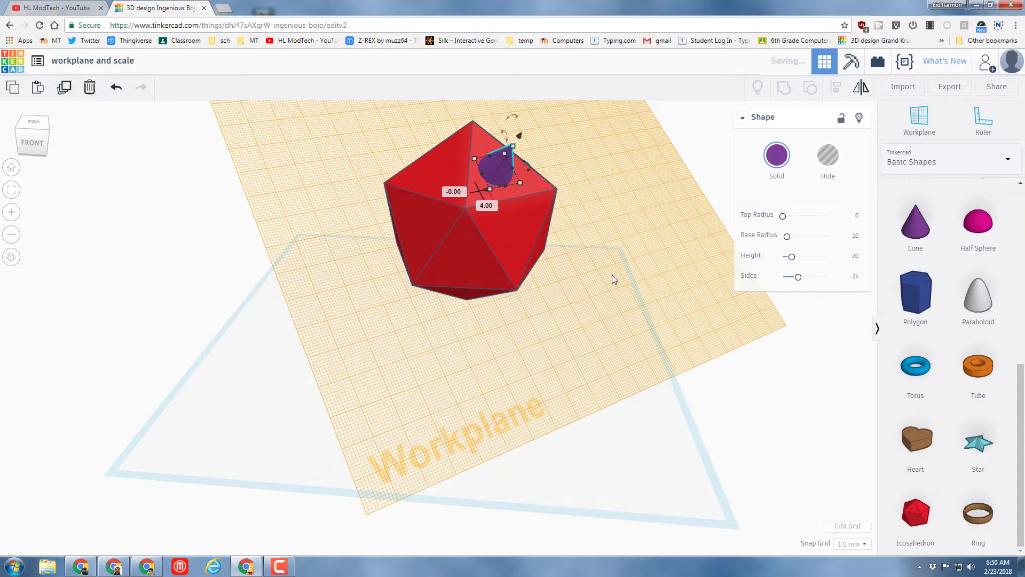
{"action": "right_click_drag", "start_coordinate": [626, 318], "coordinate": [509, 304]}
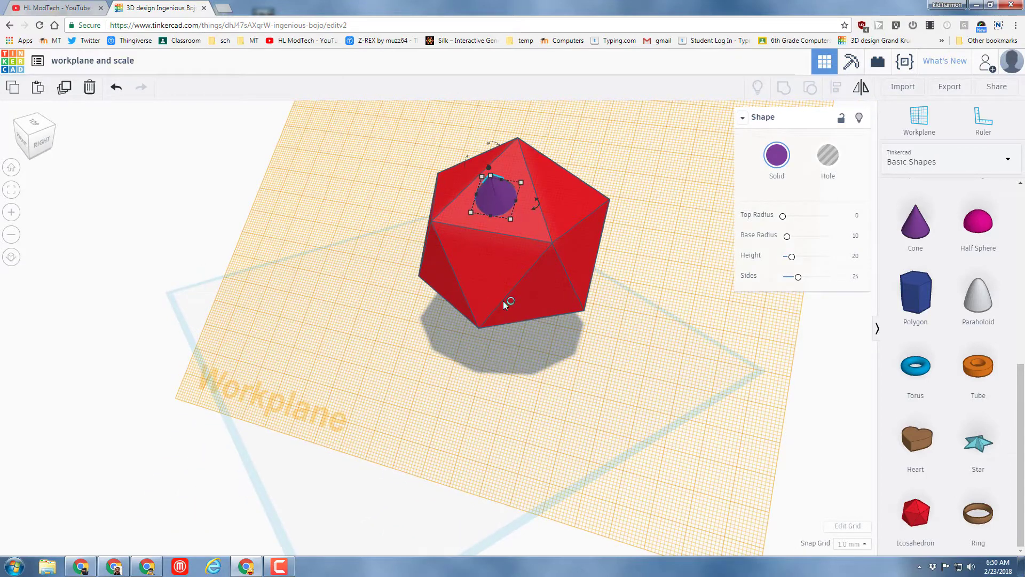
{"action": "key", "text": "w"}
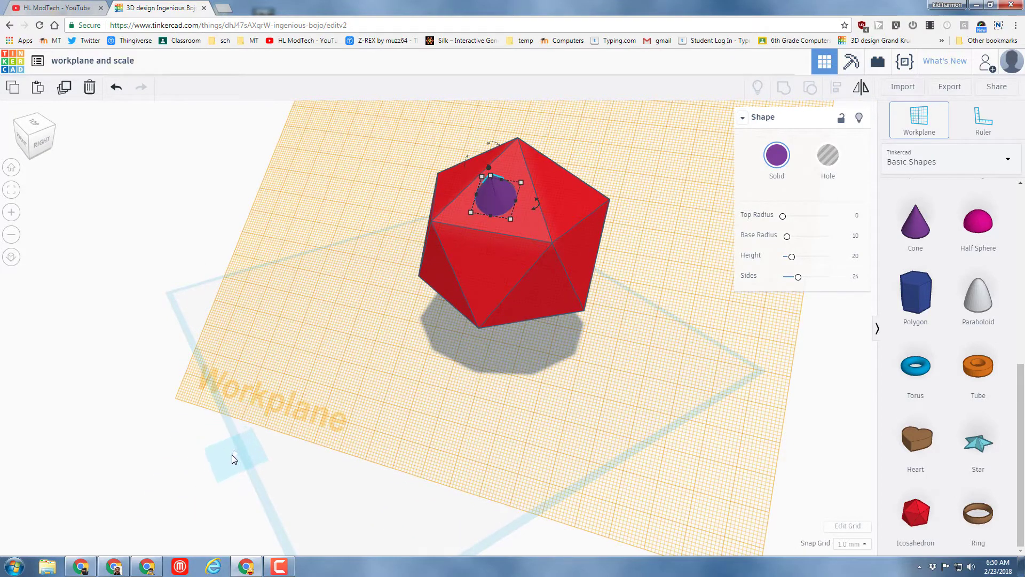
Step: Reset the workplane, then place a new one on the icosahedron's front face
{"action": "left_click", "coordinate": [241, 456]}
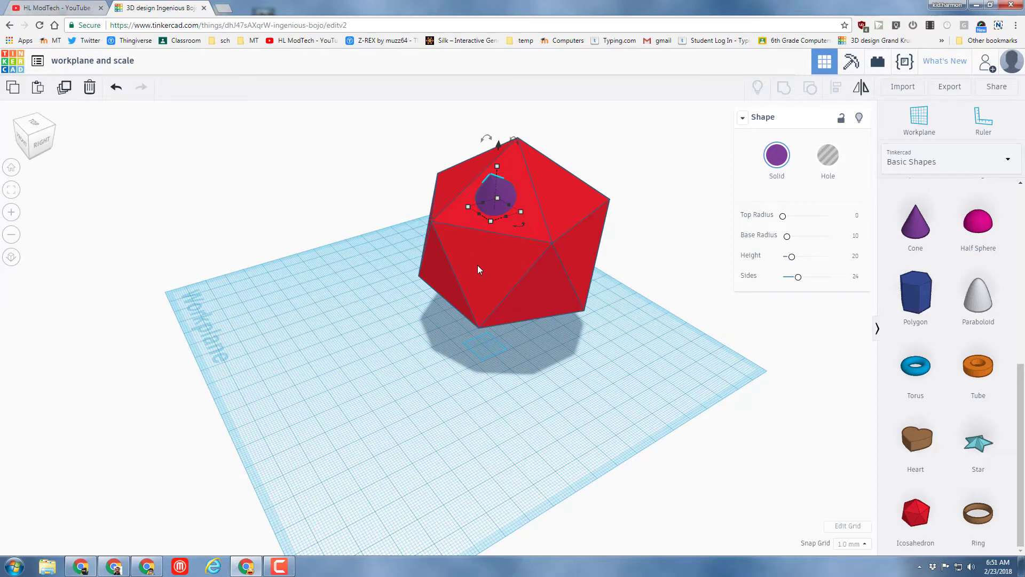
{"action": "key", "text": "w"}
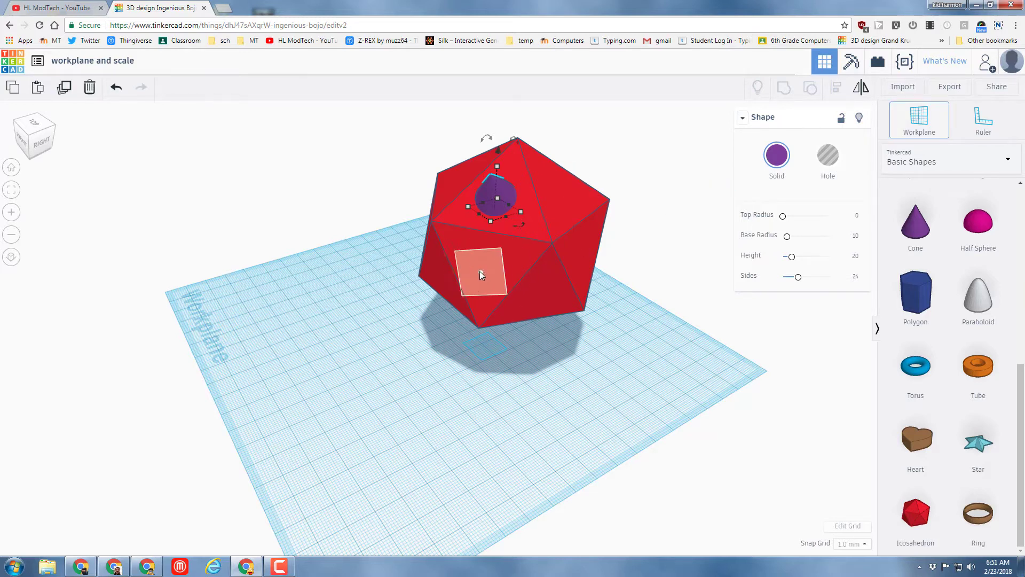
{"action": "left_click", "coordinate": [480, 271]}
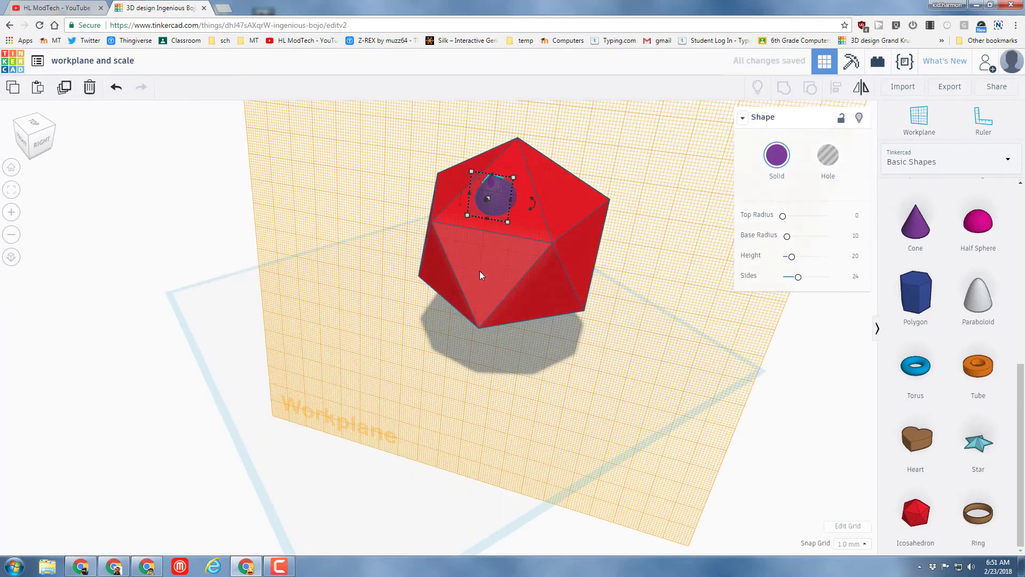
Step: Add a blue torus on the front face and widen it to about 29 × 18 mm
{"action": "left_click", "coordinate": [915, 368]}
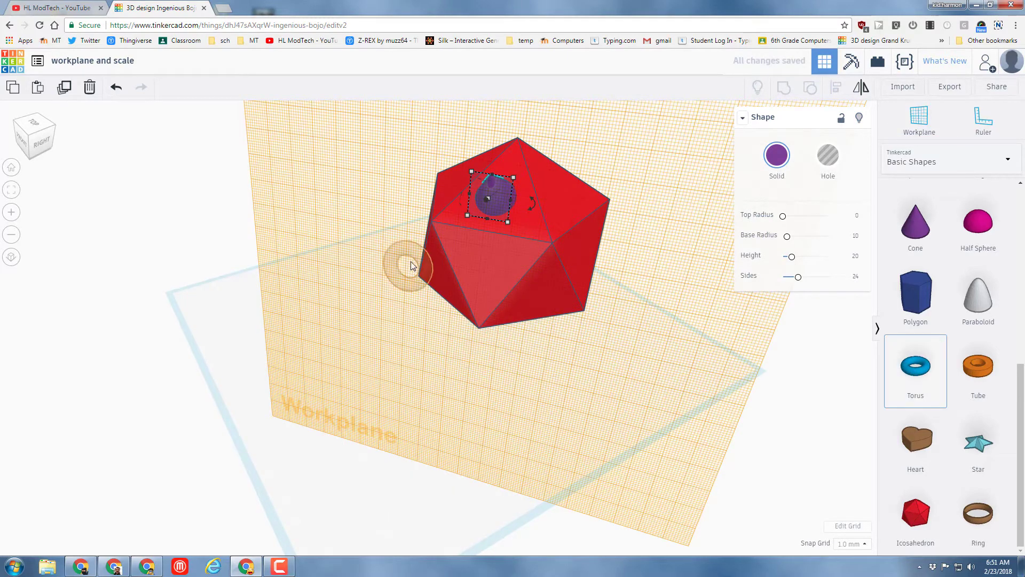
{"action": "left_click", "coordinate": [484, 271]}
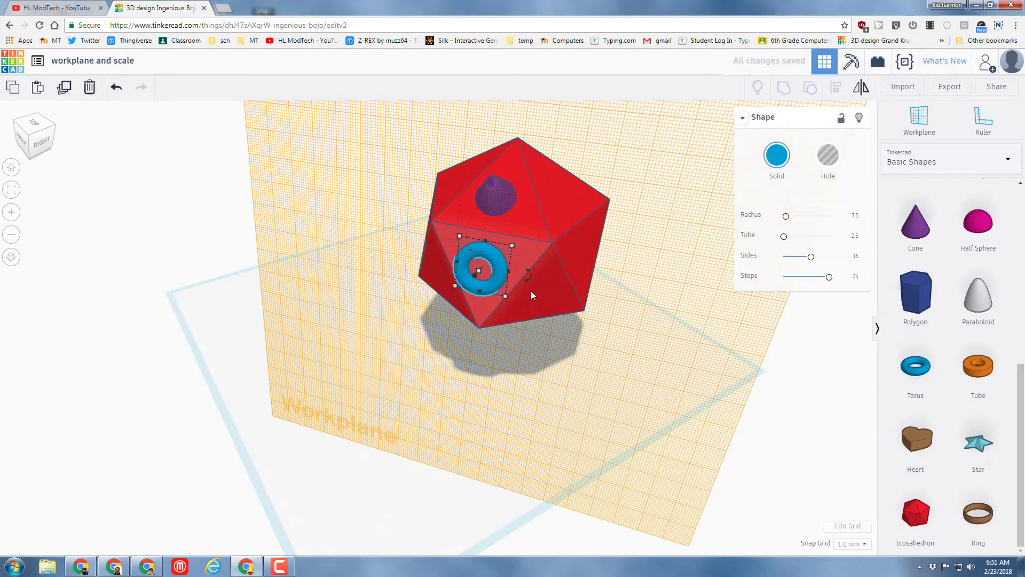
{"action": "left_click_drag", "start_coordinate": [508, 272], "coordinate": [524, 274]}
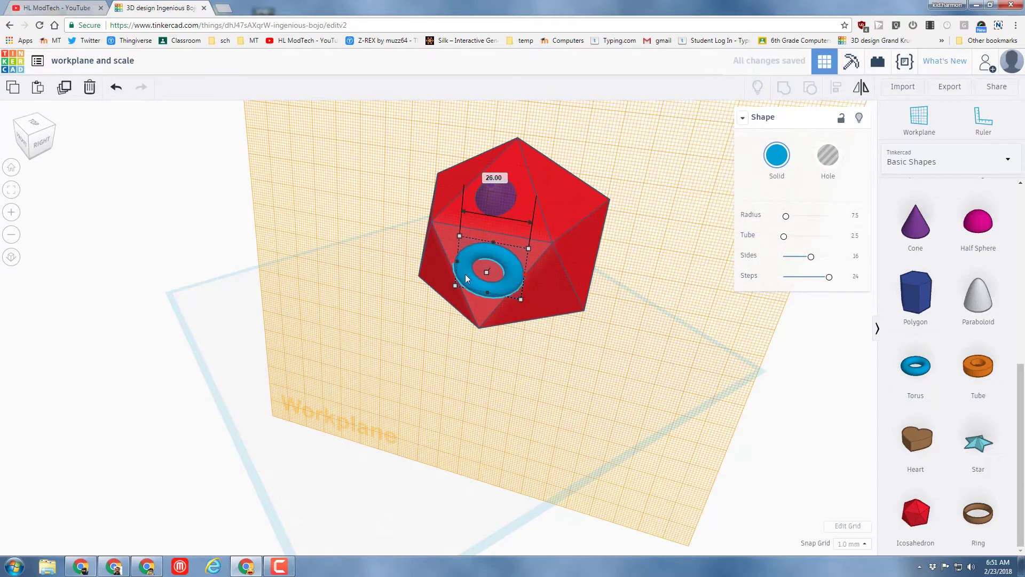
{"action": "left_click_drag", "start_coordinate": [457, 267], "coordinate": [482, 292]}
Step: Undo an accidental icosahedron move and flatten the blue torus mouth
{"action": "left_click", "coordinate": [482, 261]}
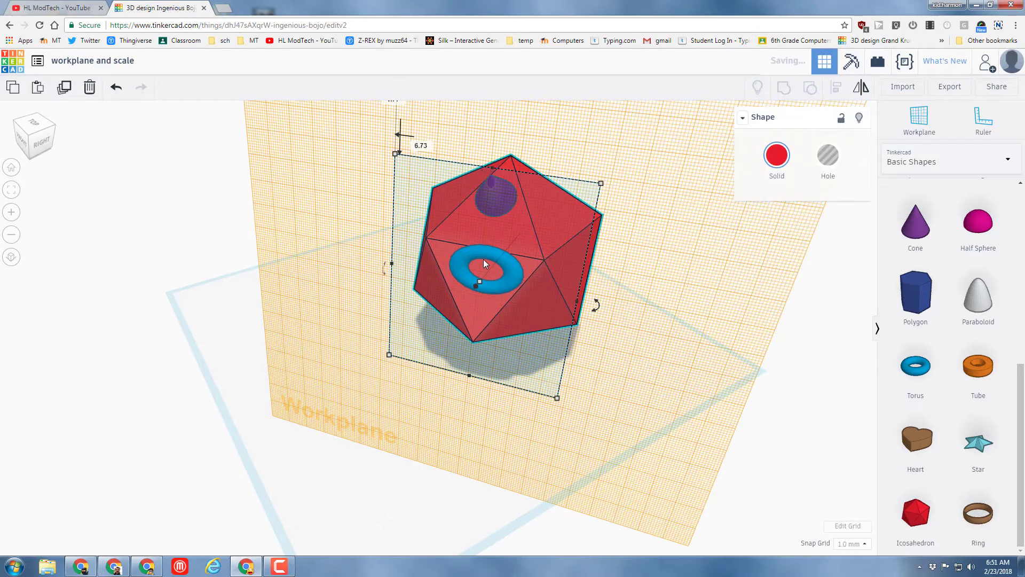
{"action": "key", "text": "ctrl+z"}
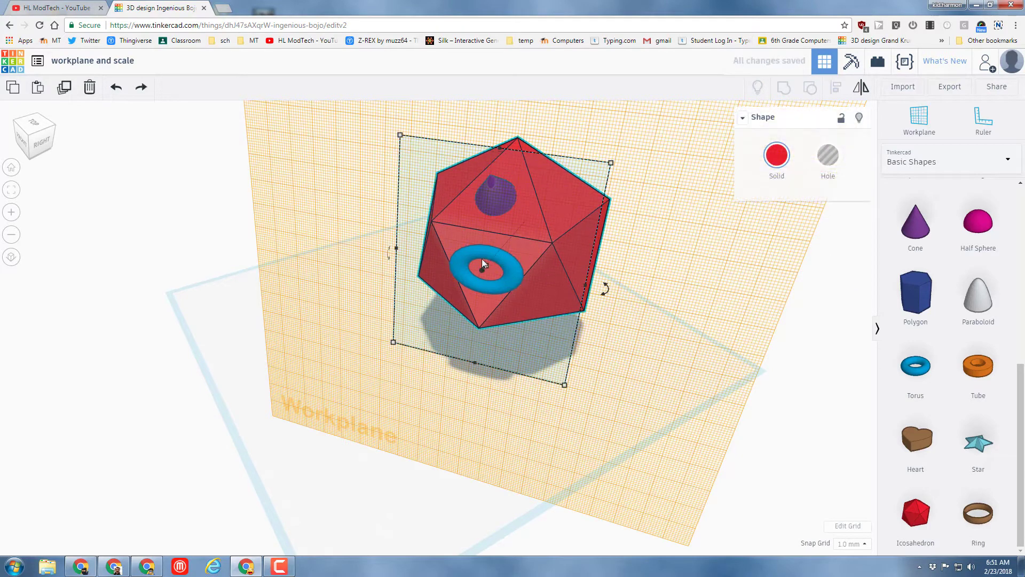
{"action": "left_click", "coordinate": [503, 268]}
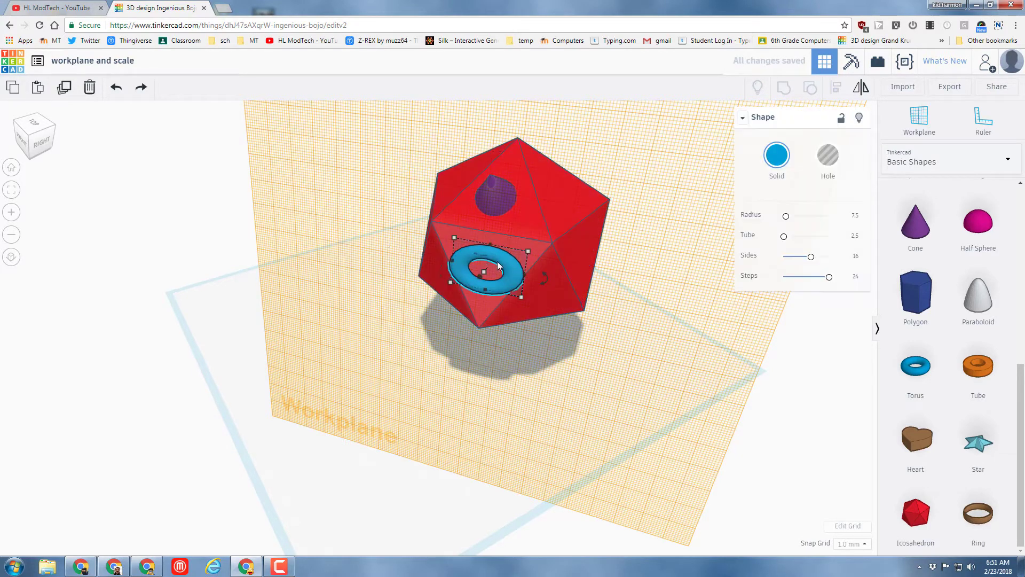
{"action": "left_click_drag", "start_coordinate": [488, 244], "coordinate": [486, 279]}
{"action": "right_click_drag", "start_coordinate": [545, 372], "coordinate": [556, 277]}
Step: Place a paraboloid ear on the icosahedron's right face and shorten it to 9.00
{"action": "key", "text": "w"}
{"action": "left_click", "coordinate": [539, 239]}
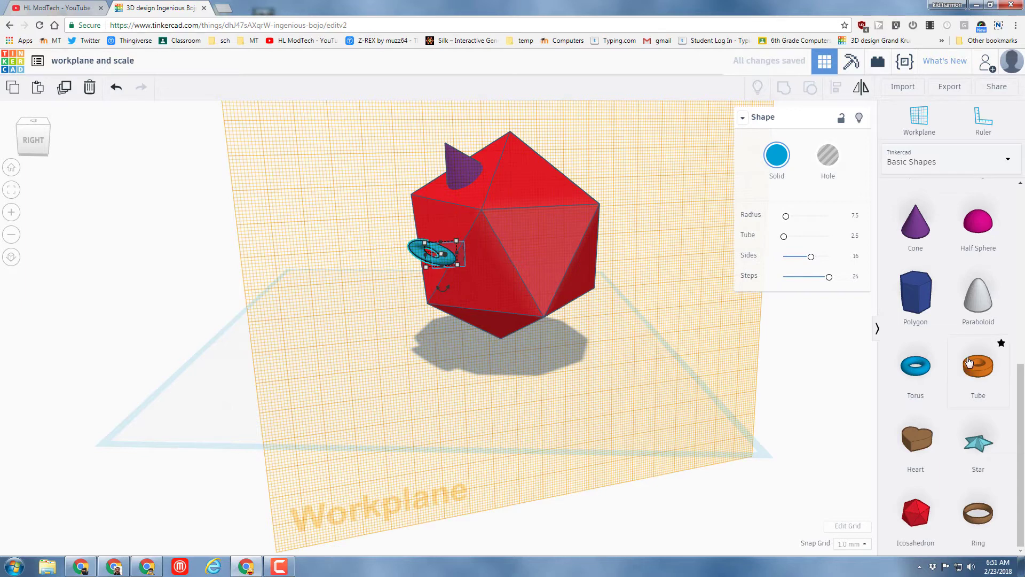
{"action": "left_click_drag", "start_coordinate": [977, 297], "coordinate": [536, 243]}
{"action": "right_click_drag", "start_coordinate": [416, 294], "coordinate": [642, 218]}
{"action": "left_click_drag", "start_coordinate": [627, 223], "coordinate": [599, 223]}
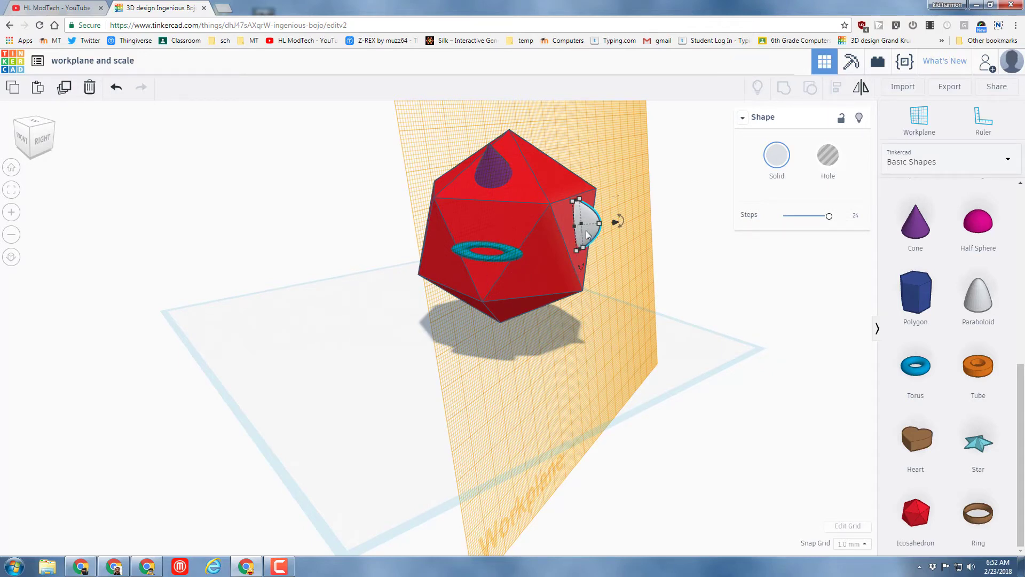
Step: Set a workplane on the icosahedron's left face and copy the paraboloid ear onto it
{"action": "right_click_drag", "start_coordinate": [319, 323], "coordinate": [422, 308]}
{"action": "key", "text": "w"}
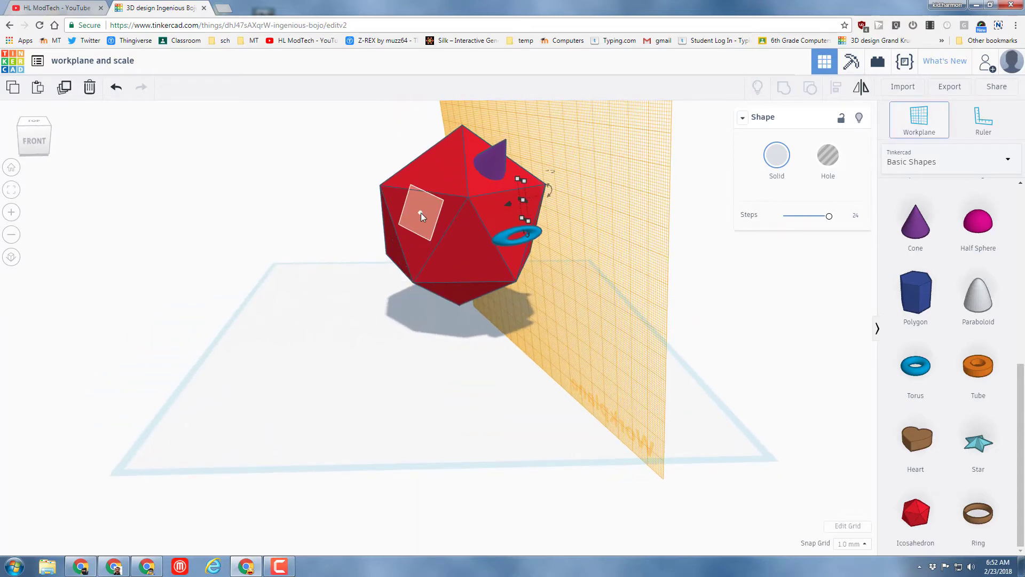
{"action": "left_click", "coordinate": [419, 217]}
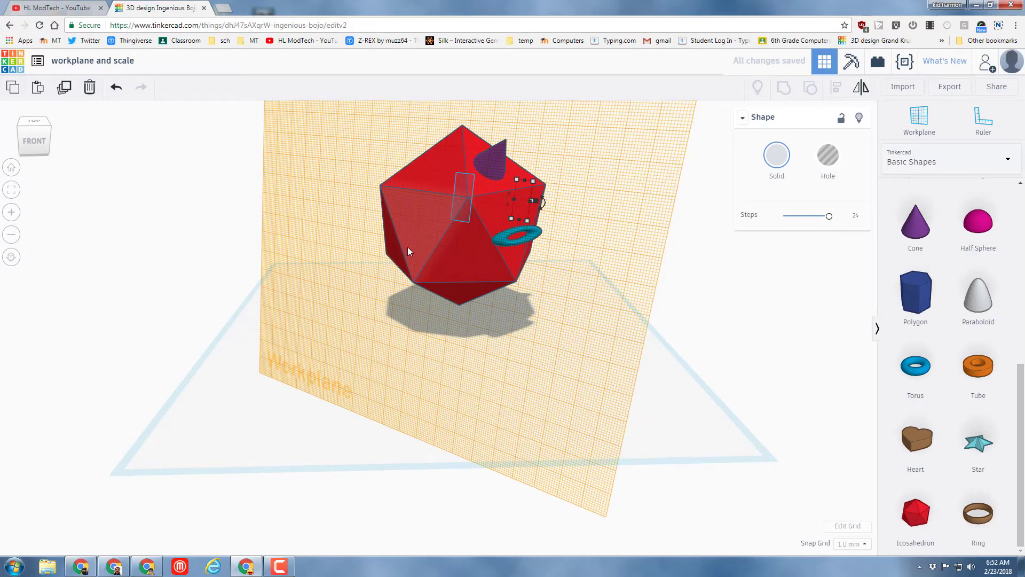
{"action": "key", "text": "d"}
{"action": "right_click_drag", "start_coordinate": [587, 293], "coordinate": [569, 230]}
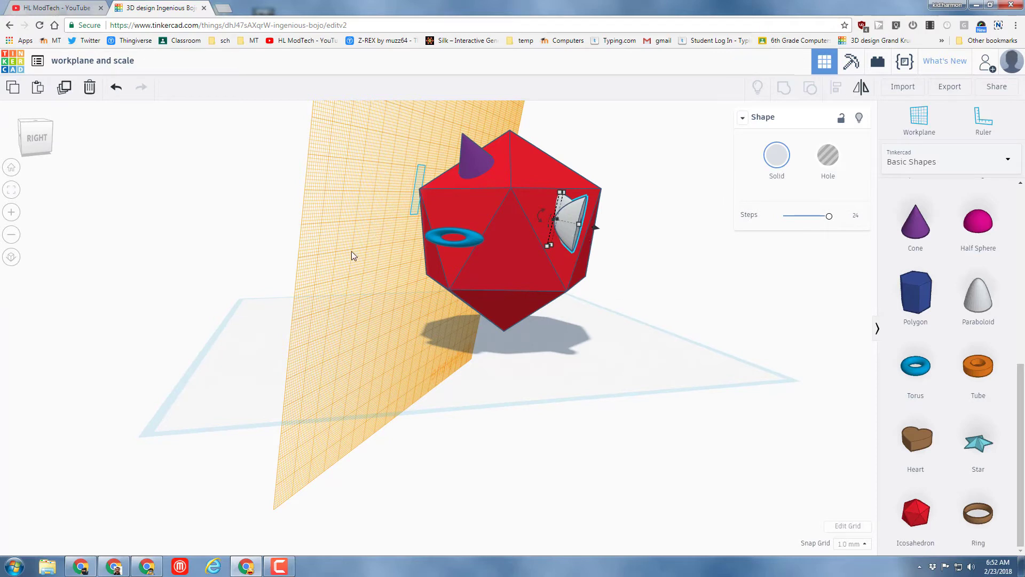
{"action": "right_click_drag", "start_coordinate": [546, 265], "coordinate": [612, 253]}
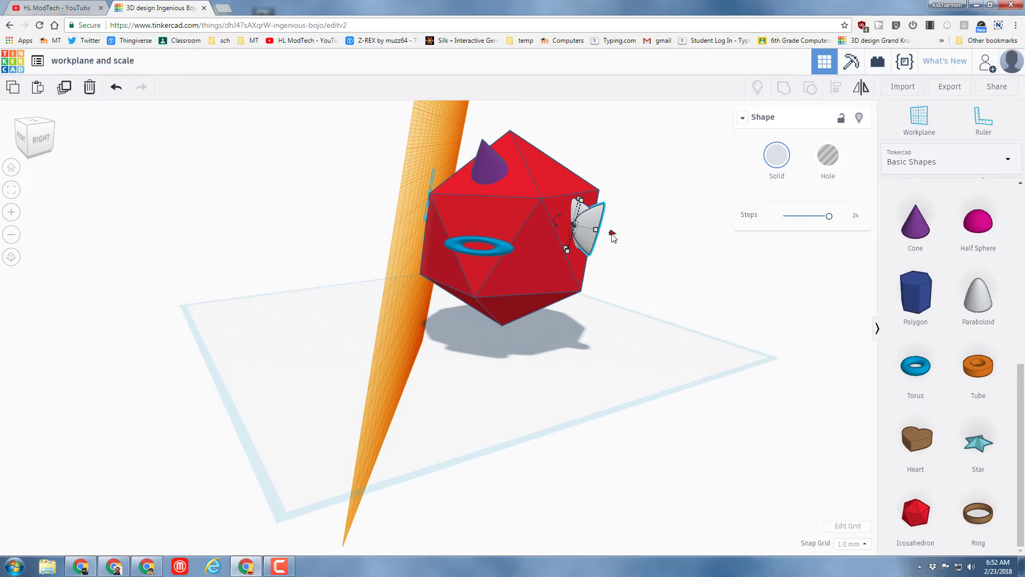
Step: Drop the second paraboloid ear onto the left face and orbit to check it
{"action": "left_click", "coordinate": [427, 219]}
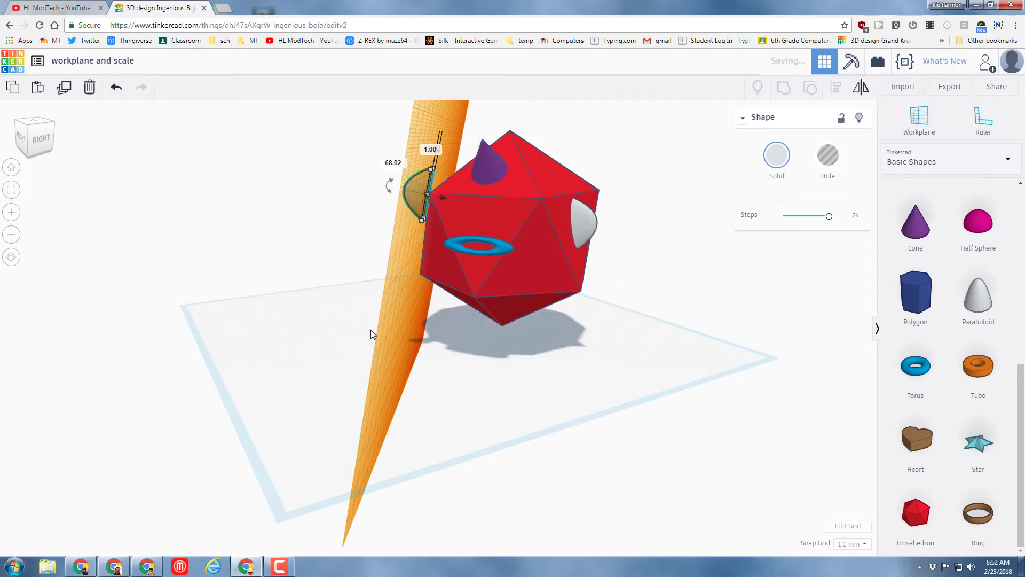
{"action": "right_click_drag", "start_coordinate": [374, 336], "coordinate": [485, 248]}
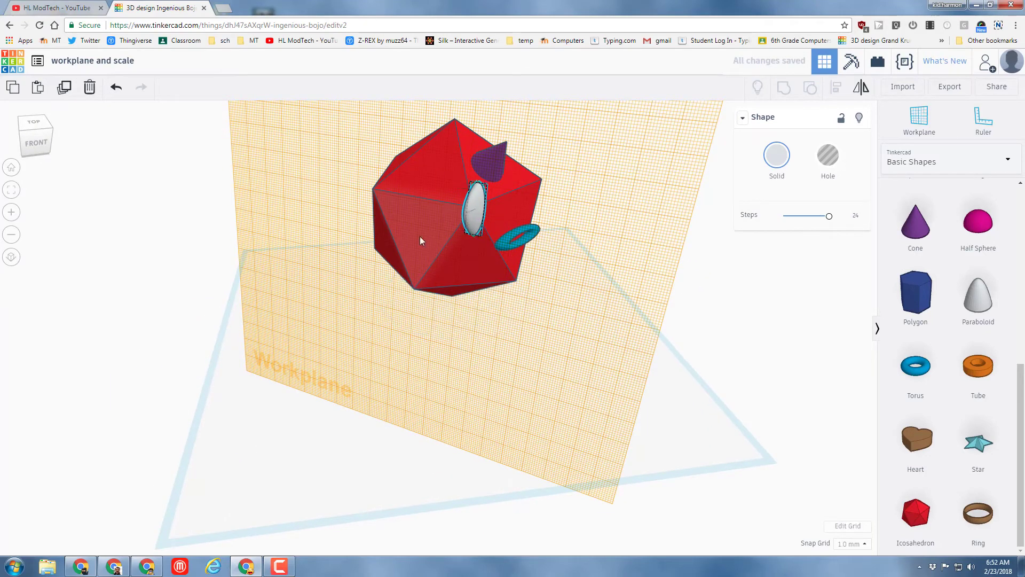
{"action": "key", "text": "d"}
{"action": "right_click_drag", "start_coordinate": [494, 303], "coordinate": [584, 234]}
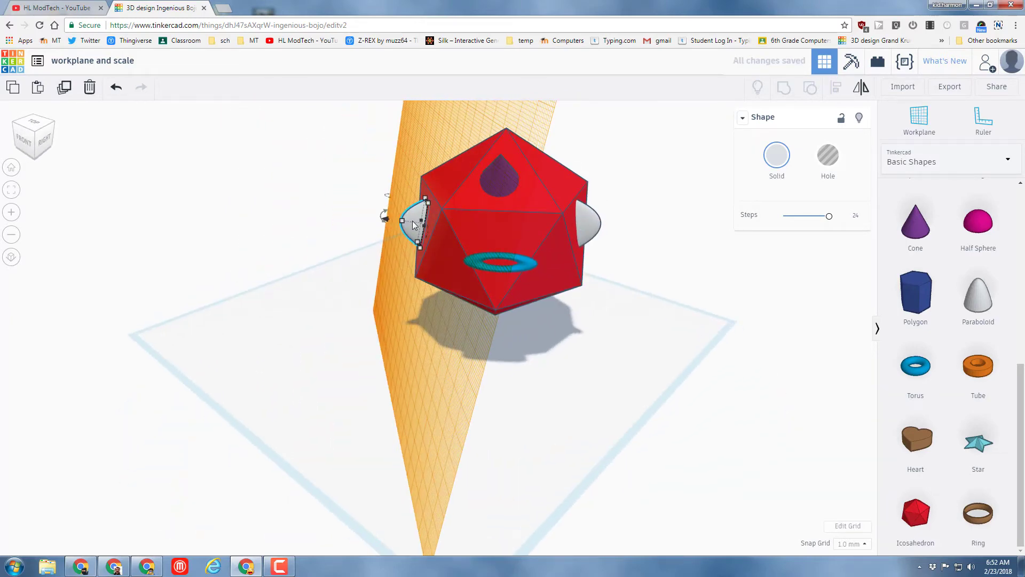
{"action": "left_click_drag", "start_coordinate": [425, 237], "coordinate": [404, 294]}
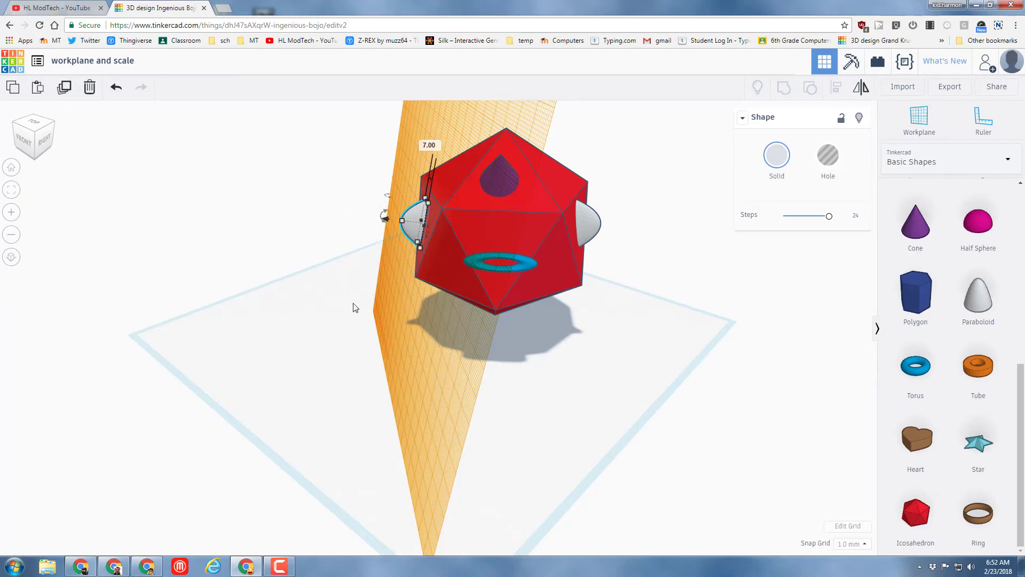
{"action": "right_click_drag", "start_coordinate": [352, 306], "coordinate": [463, 328]}
{"action": "key", "text": "w"}
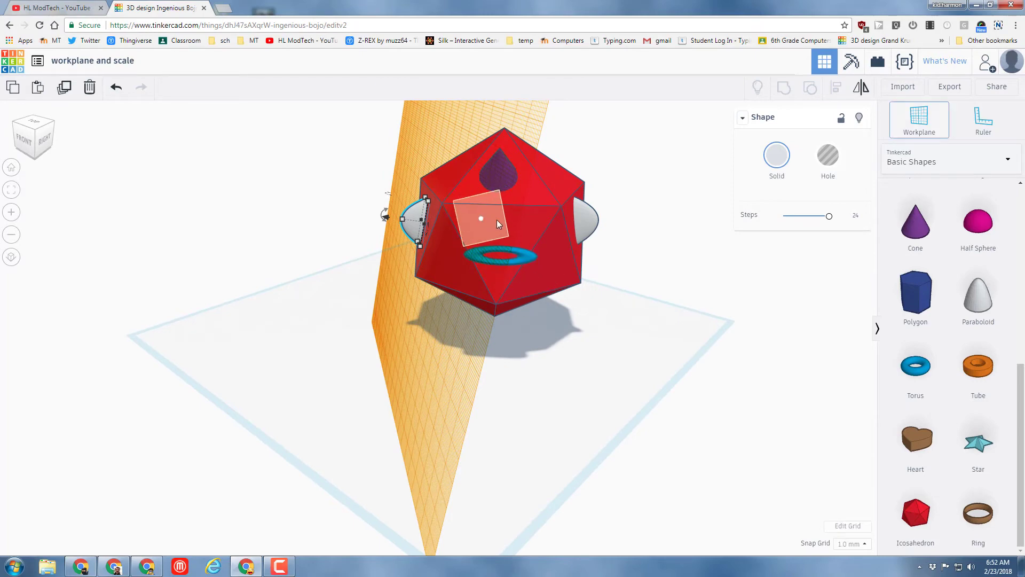
Step: Place a pink half sphere on the front face and duplicate it to the right as a second eye
{"action": "left_click", "coordinate": [517, 236]}
{"action": "left_click_drag", "start_coordinate": [978, 222], "coordinate": [473, 216]}
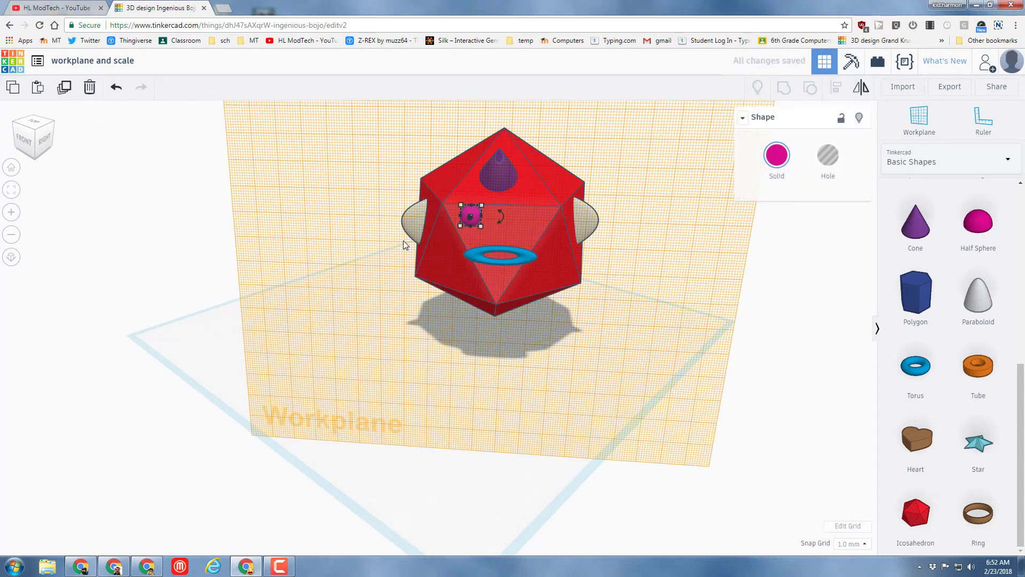
{"action": "key", "text": "ctrl+d"}
{"action": "key", "text": "Right"}
{"action": "key", "text": "Right"}
{"action": "key", "text": "Right"}
{"action": "key", "text": "Right"}
{"action": "key", "text": "Right"}
{"action": "key", "text": "Right"}
{"action": "key", "text": "Right"}
{"action": "key", "text": "Right"}
{"action": "key", "text": "Right"}
{"action": "key", "text": "Right"}
{"action": "key", "text": "Right"}
{"action": "key", "text": "Right"}
{"action": "key", "text": "Right"}
{"action": "key", "text": "Right"}
{"action": "key", "text": "Right"}
{"action": "key", "text": "Right"}
{"action": "key", "text": "Right"}
{"action": "key", "text": "Right"}
{"action": "key", "text": "Right"}
{"action": "key", "text": "Right"}
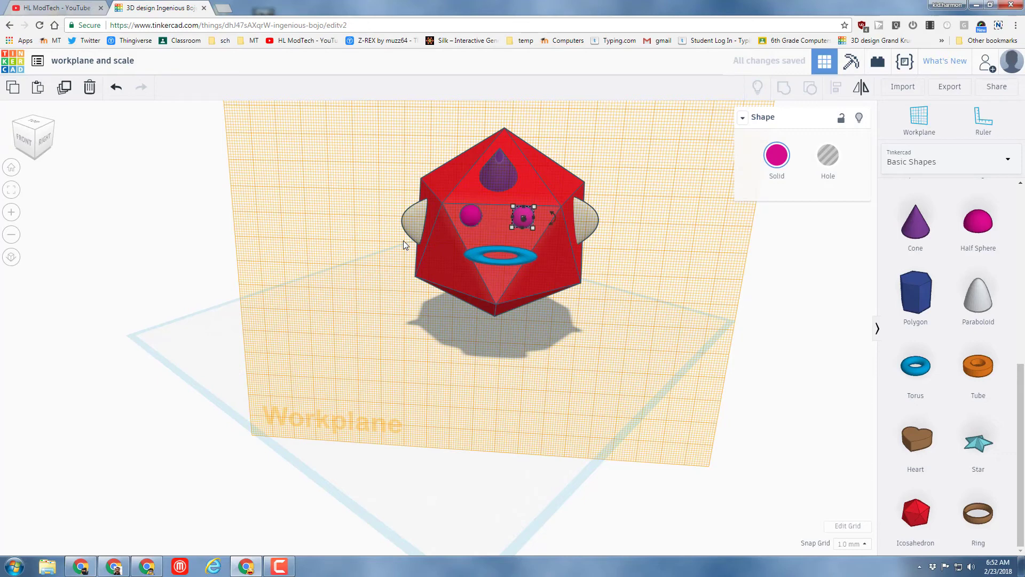
{"action": "key", "text": "Left"}
{"action": "key", "text": "Left"}
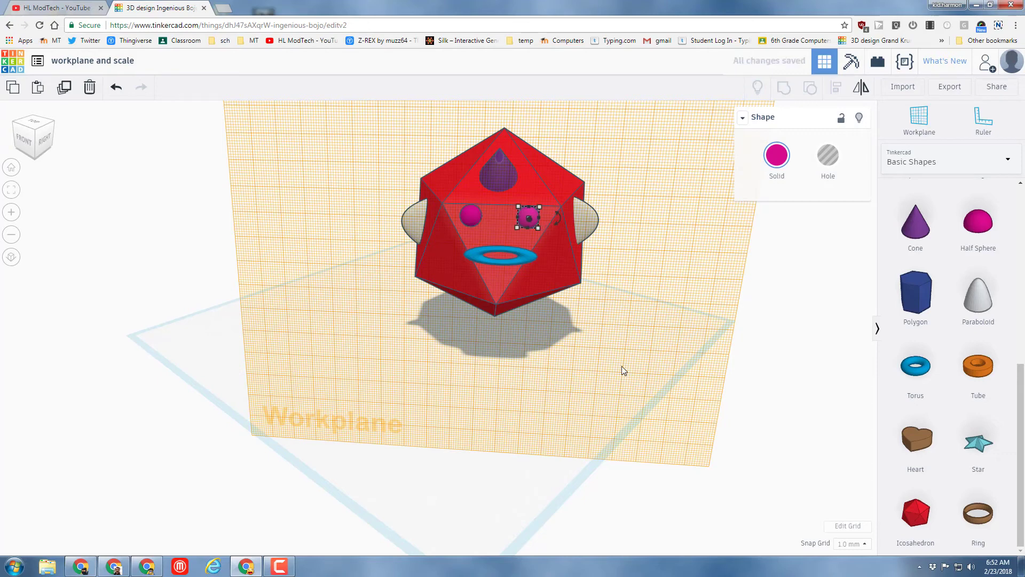
{"action": "right_click_drag", "start_coordinate": [651, 367], "coordinate": [110, 158]}
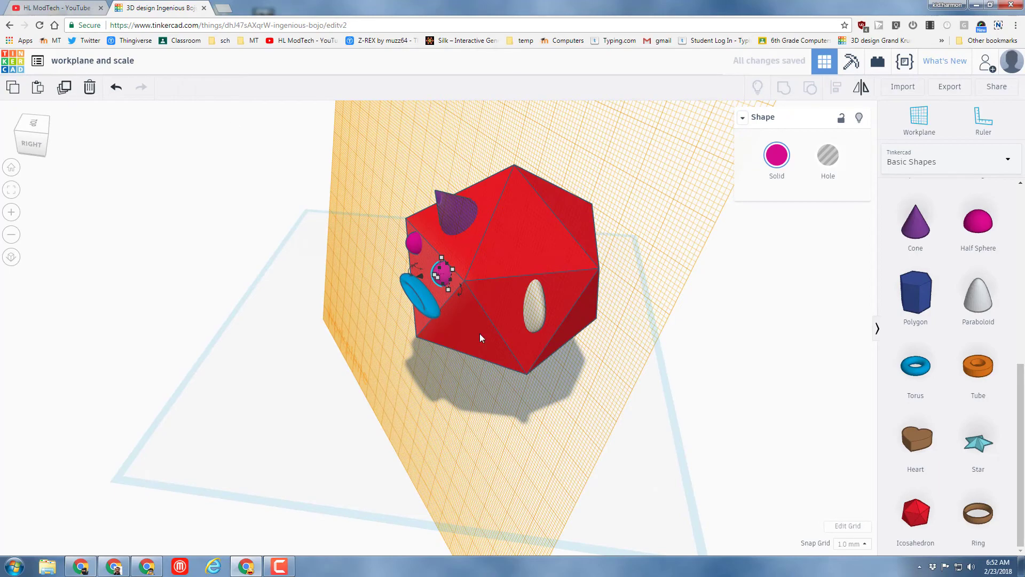
{"action": "right_click_drag", "start_coordinate": [466, 364], "coordinate": [600, 394]}
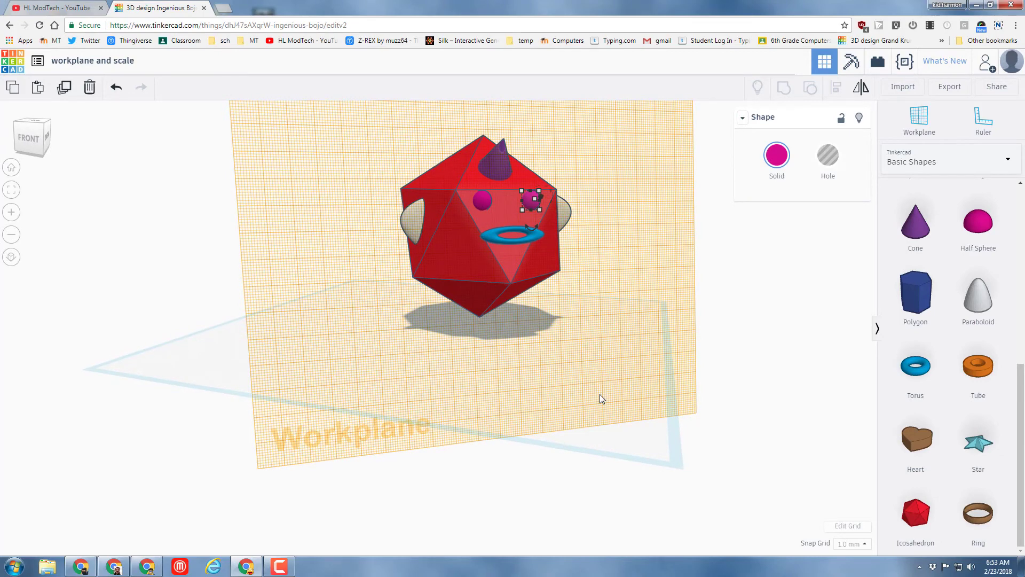
Step: Reset the workplane to the default floor grid and orbit to inspect the finished face
{"action": "right_click_drag", "start_coordinate": [586, 365], "coordinate": [618, 385]}
{"action": "right_click_drag", "start_coordinate": [390, 397], "coordinate": [466, 385]}
{"action": "key", "text": "w"}
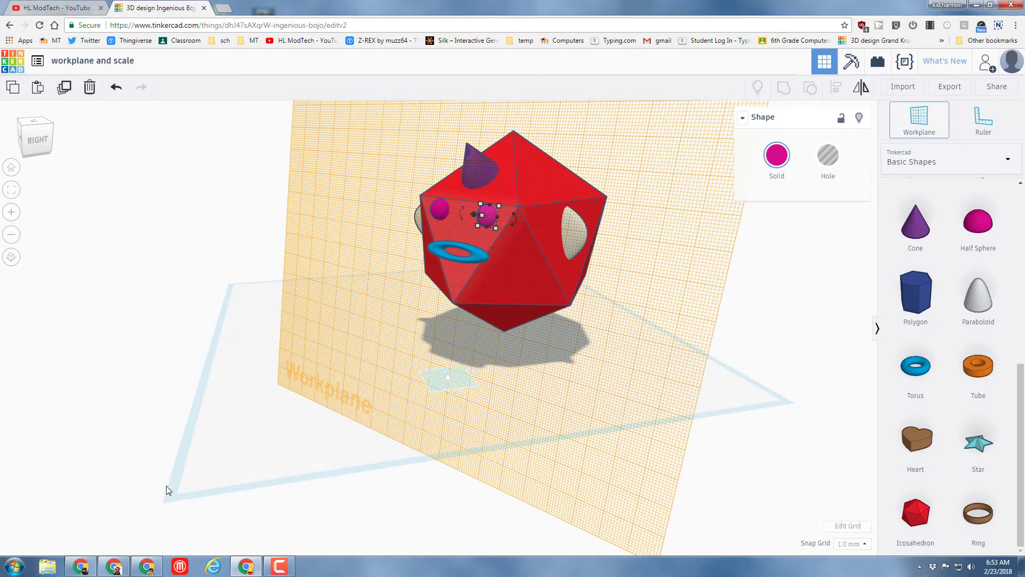
{"action": "left_click", "coordinate": [326, 471]}
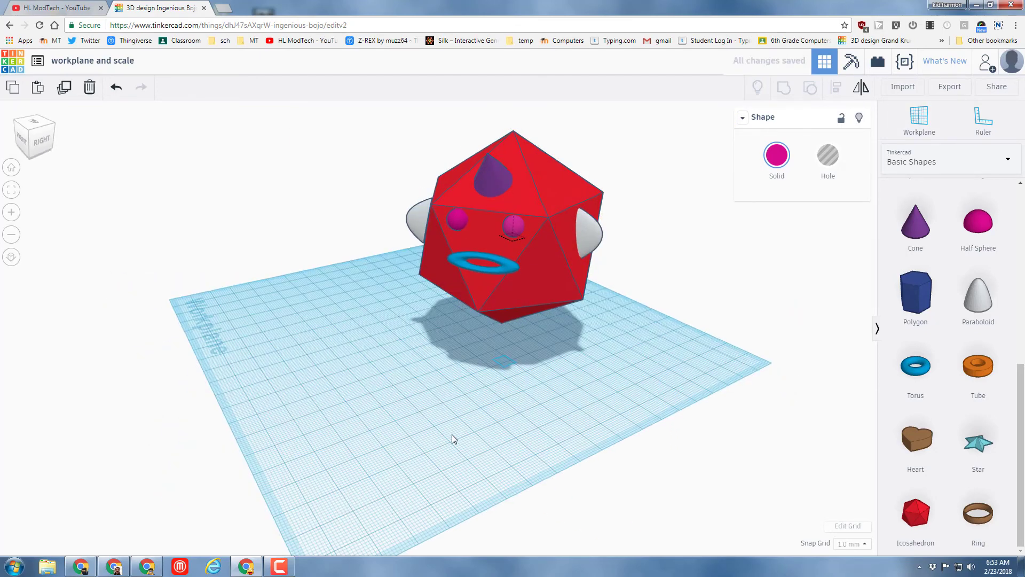
{"action": "right_click_drag", "start_coordinate": [499, 428], "coordinate": [159, 425]}
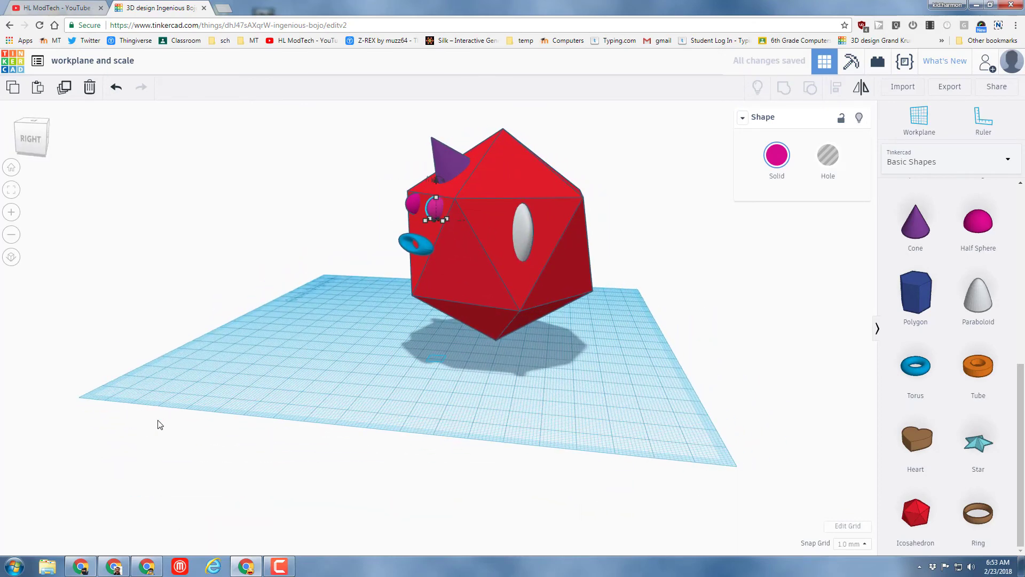